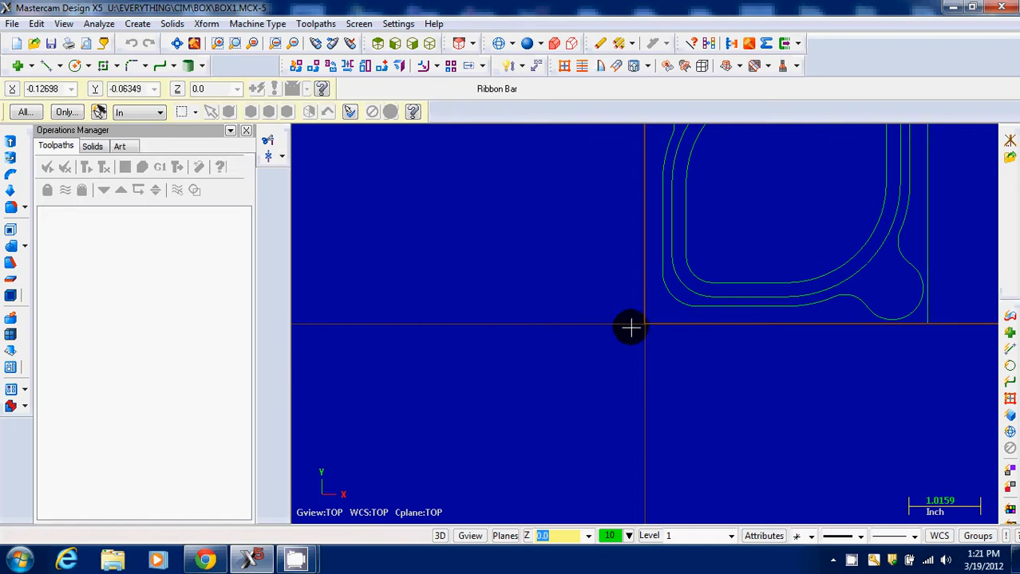
Set the machine type for the box part to the GENERIC HAAS 3X MILL.
{"action": "left_click", "coordinate": [429, 44]}
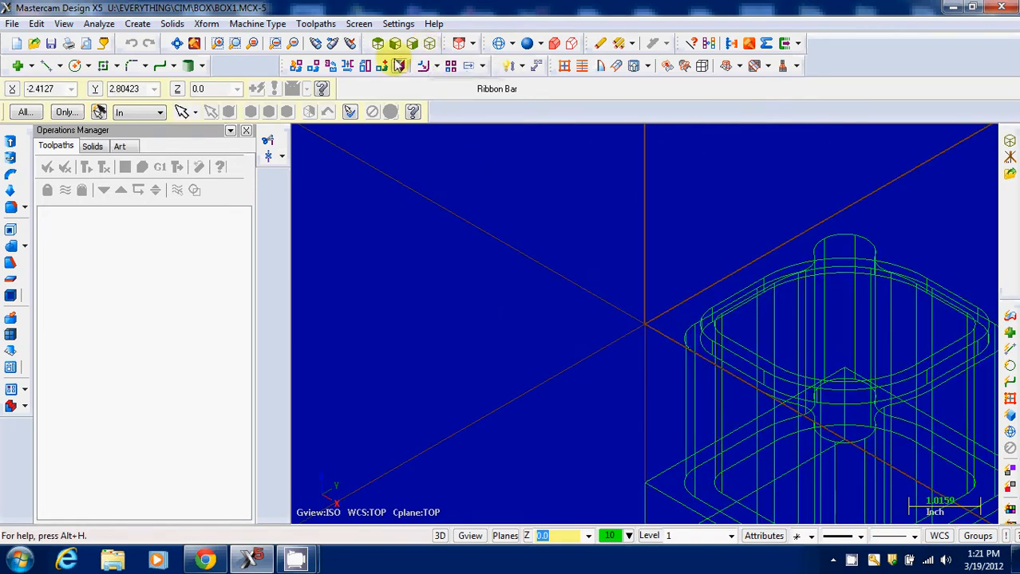
{"action": "left_click", "coordinate": [176, 44]}
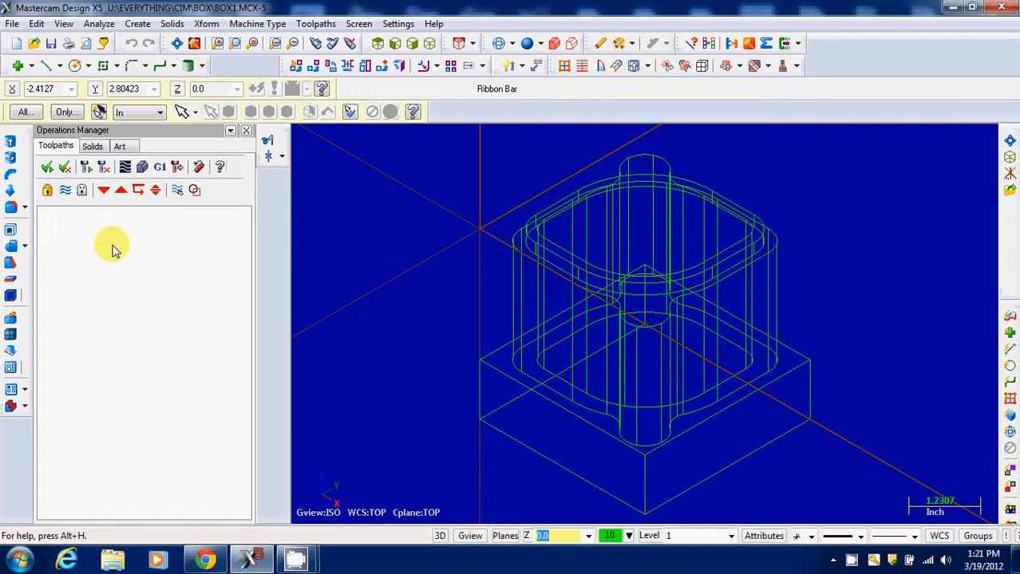
{"action": "left_click", "coordinate": [268, 23]}
{"action": "mouse_move", "coordinate": [268, 41]}
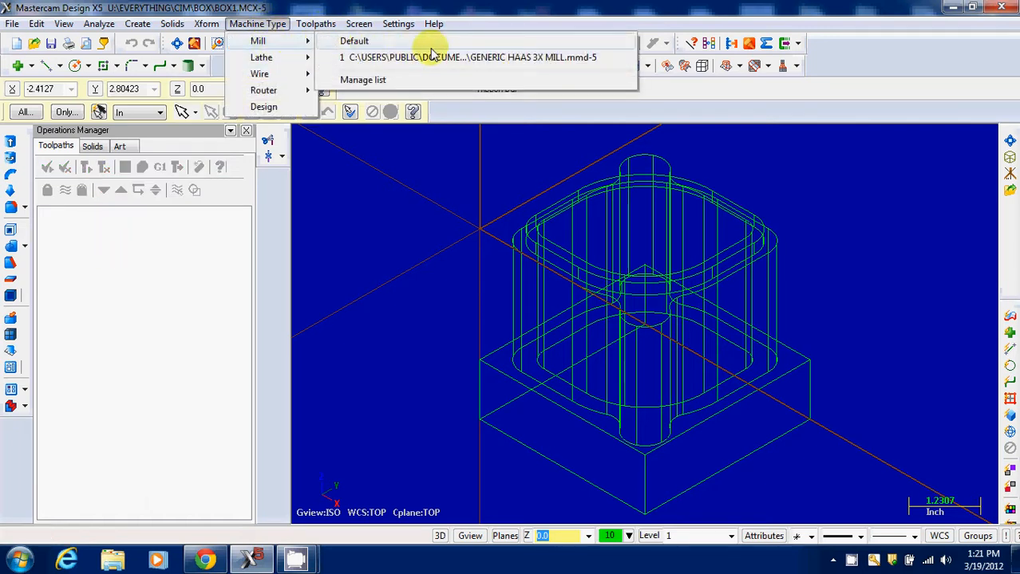
{"action": "left_click", "coordinate": [481, 58]}
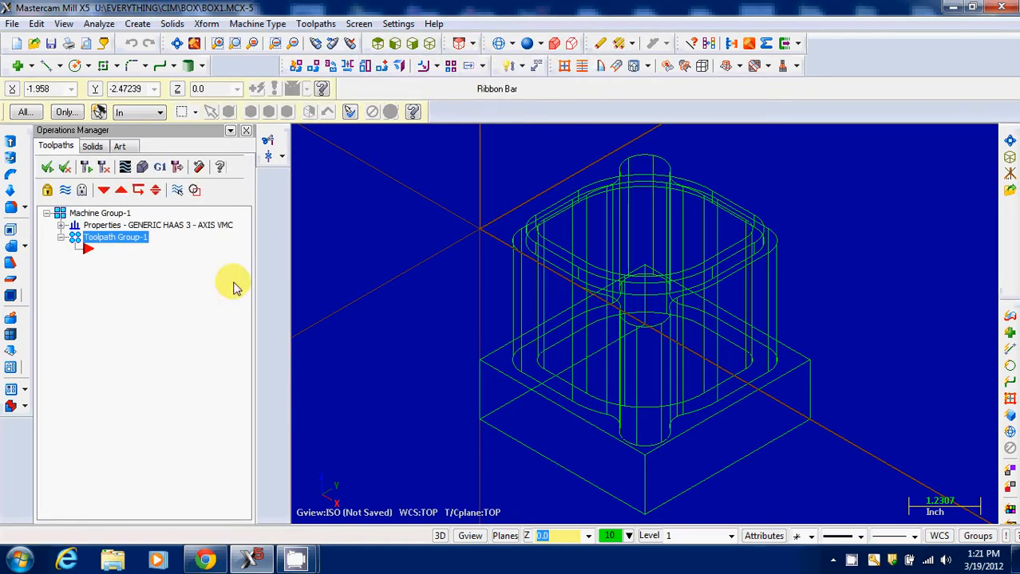
Define rectangular 4 x 4 x 4 inch stock from all solids, with its origin at the upper left corner and a wireframe display fitted to screen.
{"action": "left_click", "coordinate": [61, 225]}
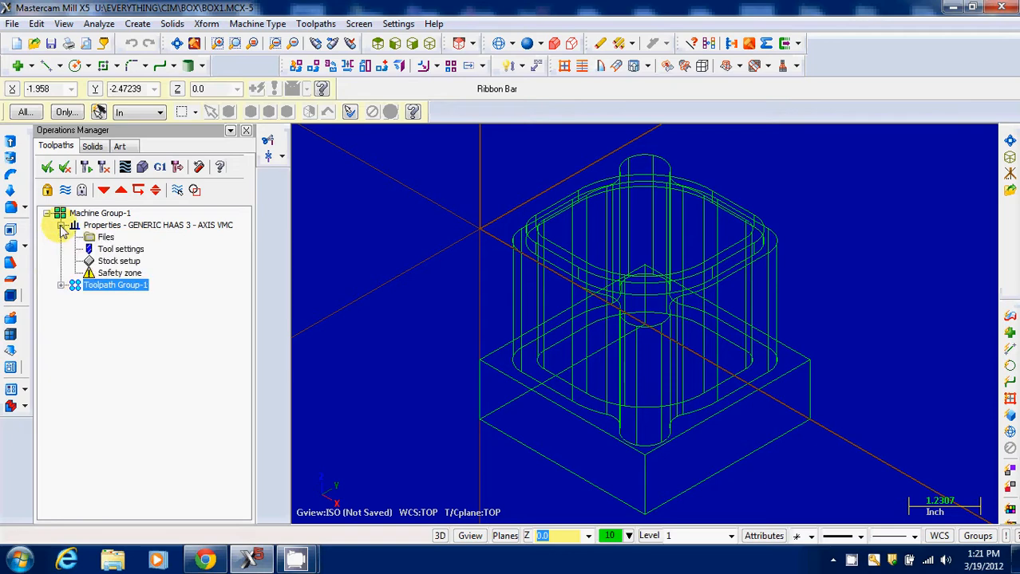
{"action": "left_click", "coordinate": [126, 265]}
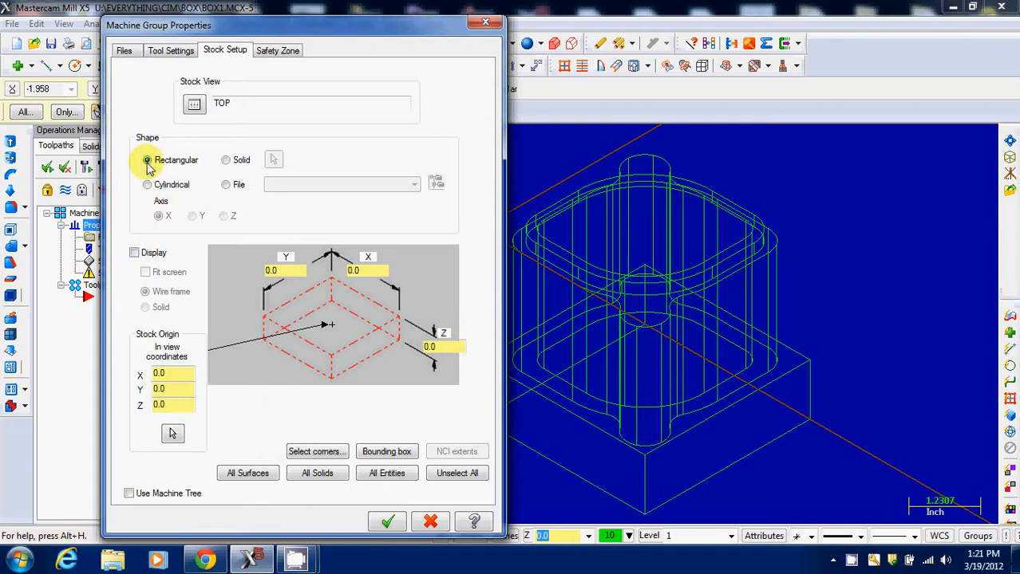
{"action": "left_click", "coordinate": [134, 252]}
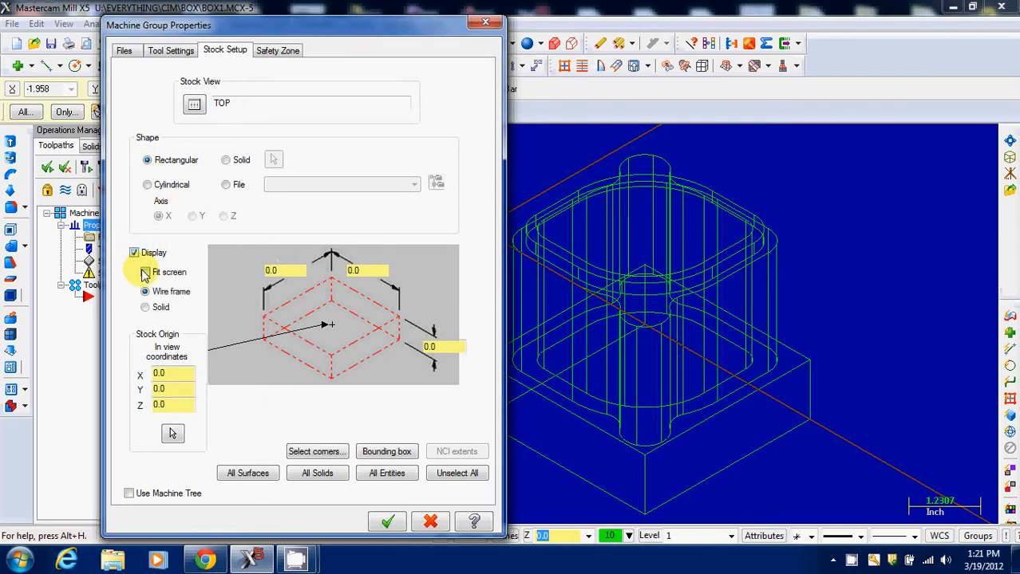
{"action": "left_click", "coordinate": [145, 273]}
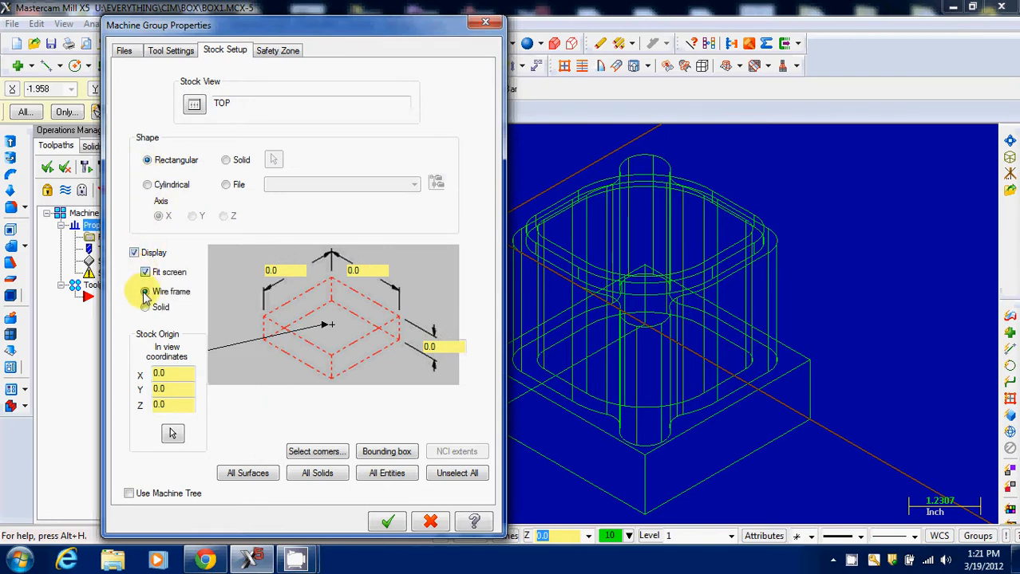
{"action": "left_click", "coordinate": [265, 318]}
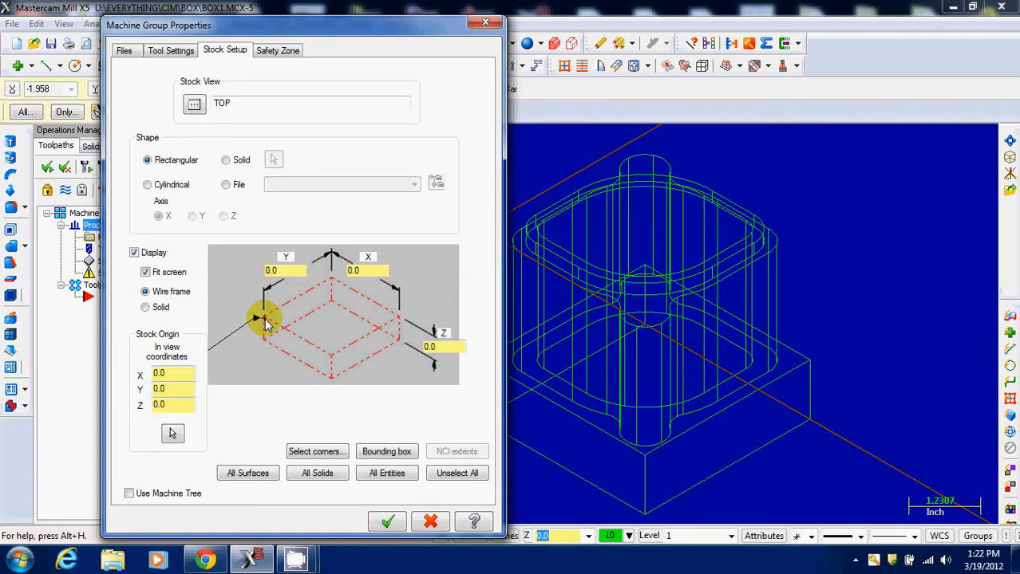
{"action": "left_click", "coordinate": [317, 473]}
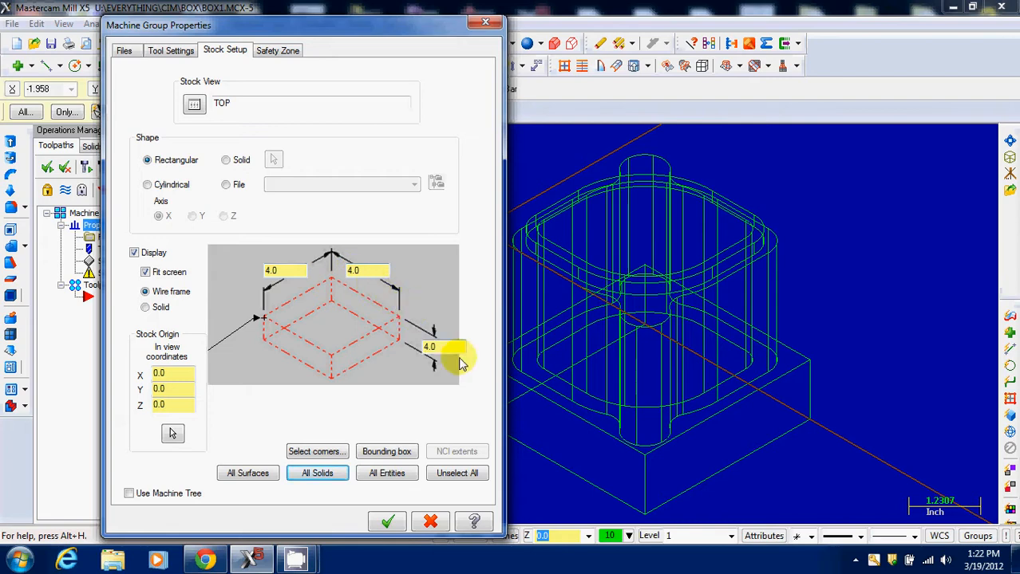
{"action": "left_click", "coordinate": [387, 520]}
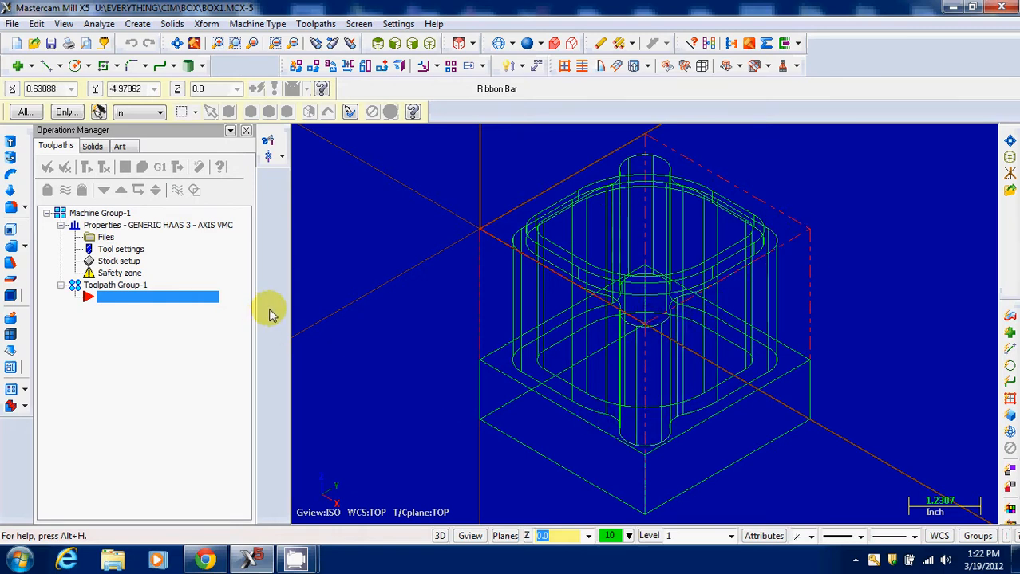
Create a new flat end mill in the machine group's tool list and assign it tool number 7 and head number -7.
{"action": "left_click", "coordinate": [316, 23]}
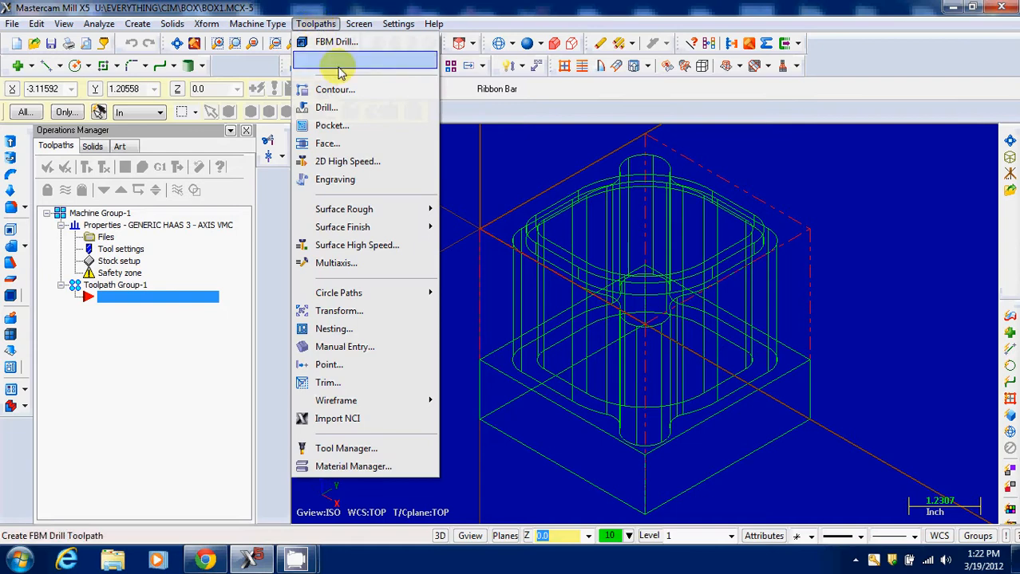
{"action": "left_click", "coordinate": [366, 448]}
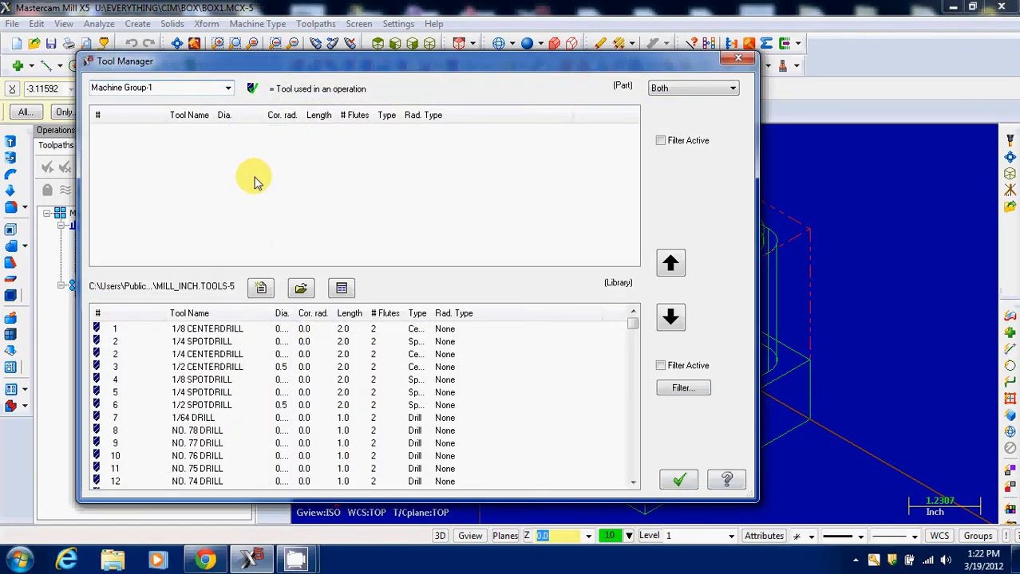
{"action": "right_click", "coordinate": [256, 181]}
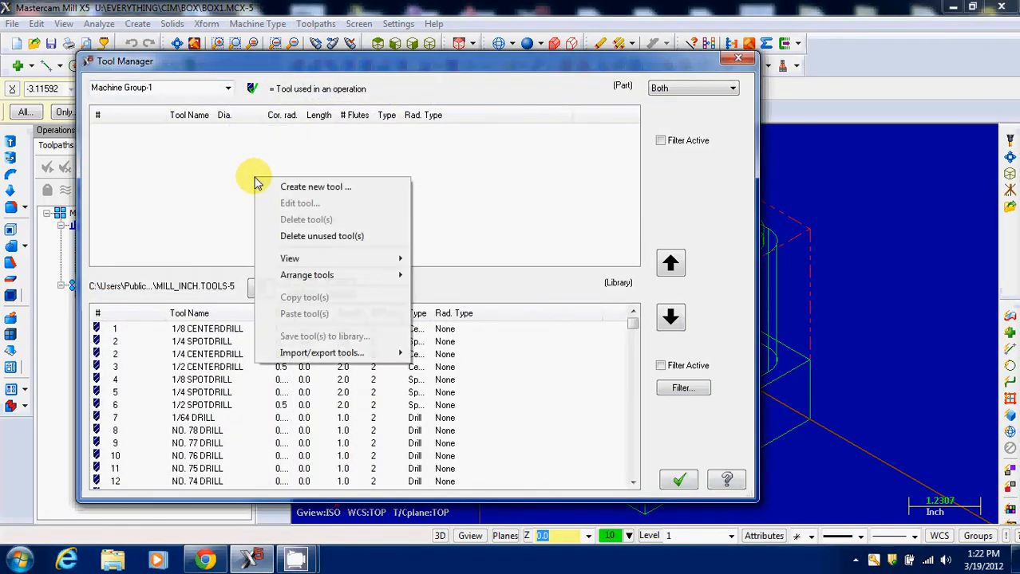
{"action": "left_click", "coordinate": [287, 187]}
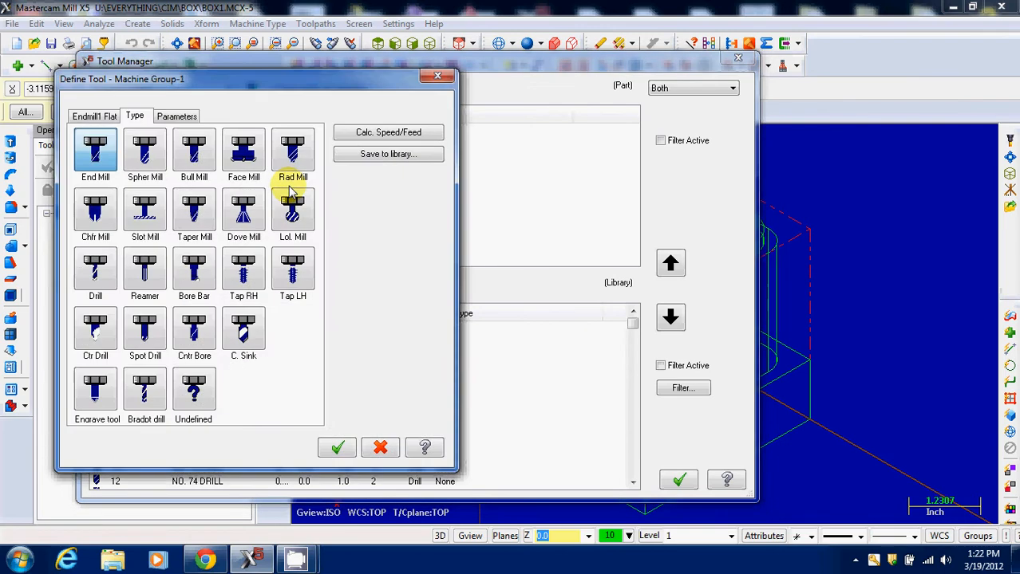
{"action": "left_click", "coordinate": [96, 152]}
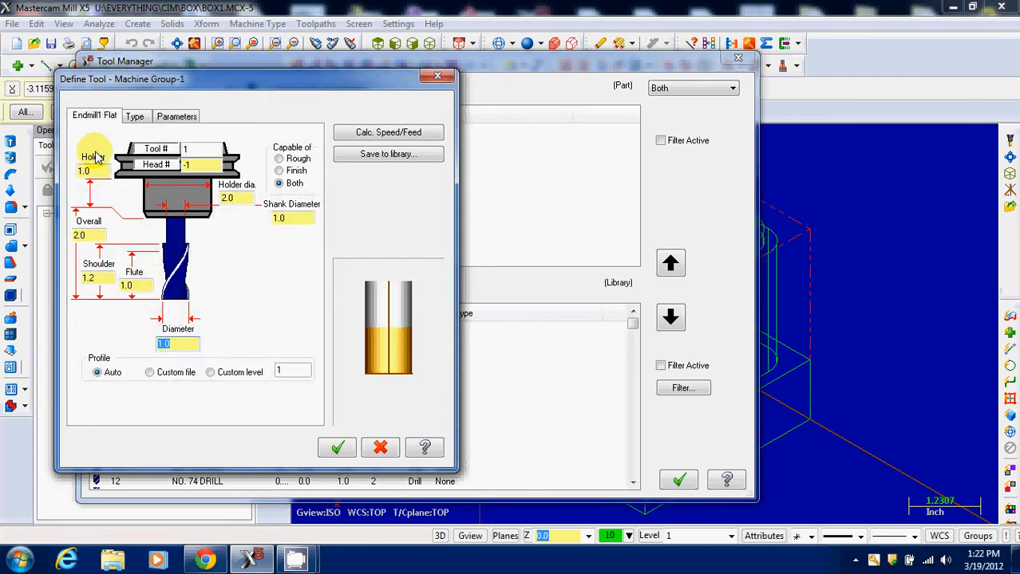
{"action": "left_click", "coordinate": [201, 152]}
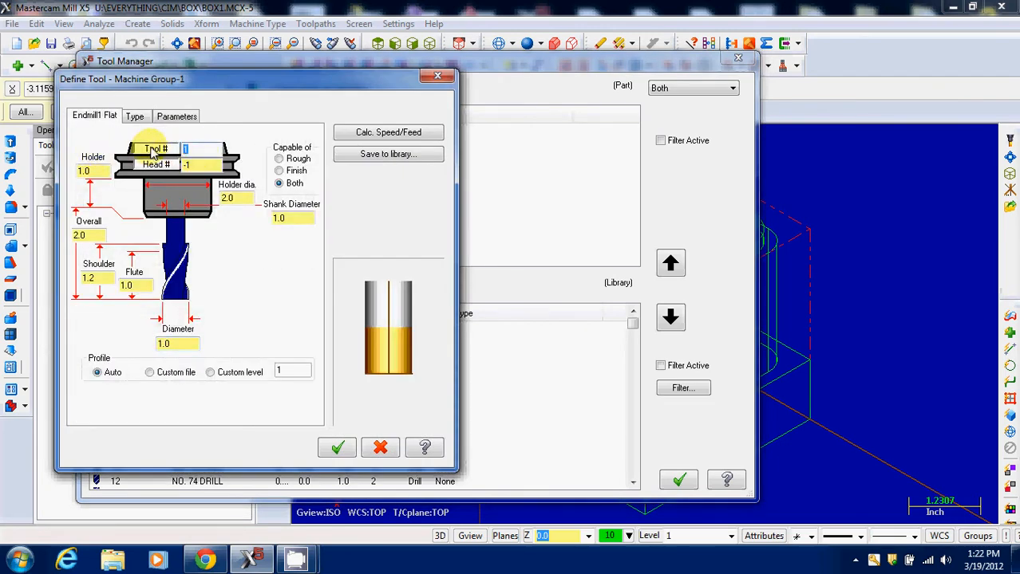
{"action": "left_click", "coordinate": [189, 162]}
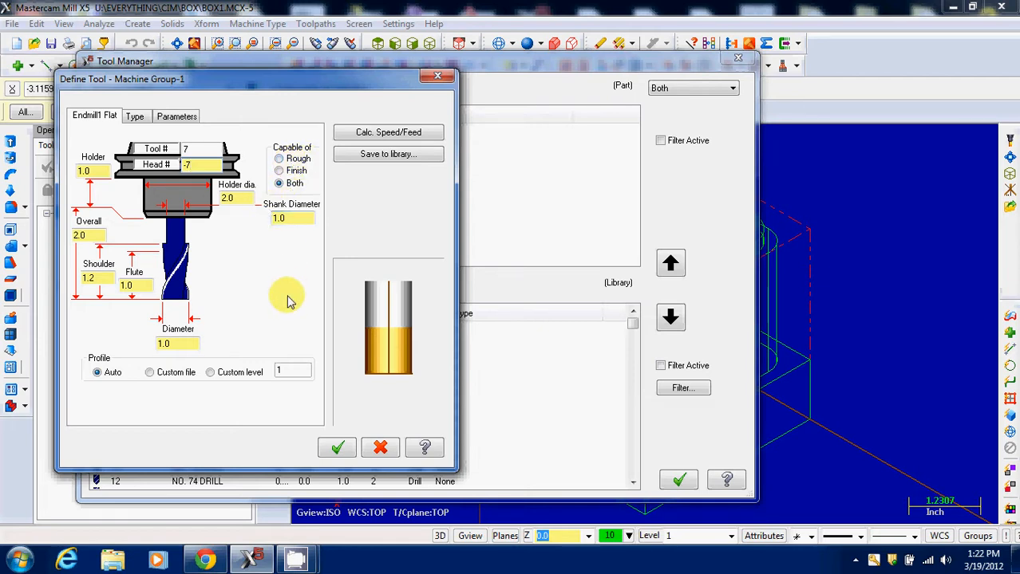
Set the end mill's overall length to 3.0, shoulder and flute lengths to 1.5 and diameter to 0.25, and save the tool.
{"action": "left_click_drag", "start_coordinate": [101, 234], "coordinate": [38, 228]}
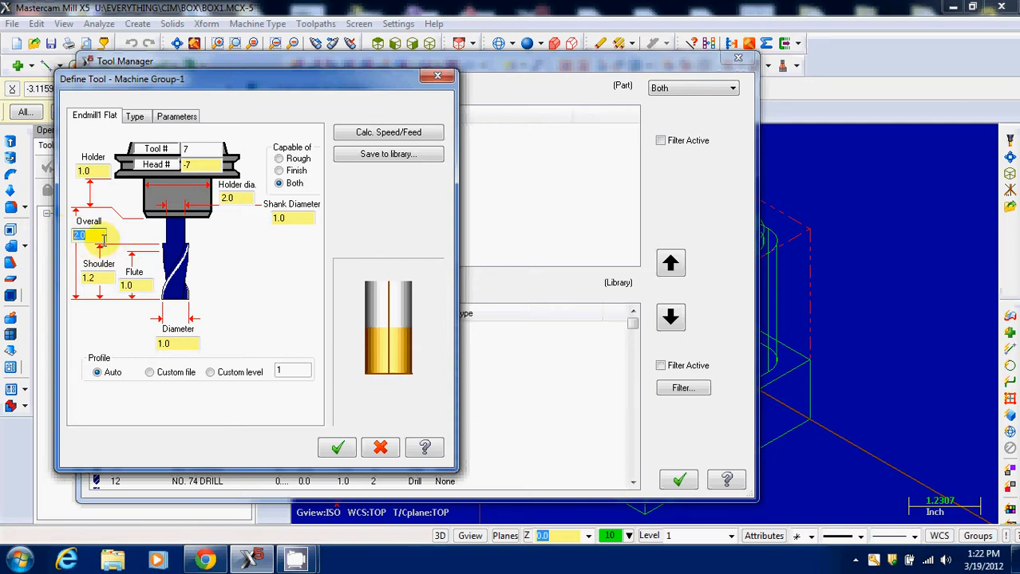
{"action": "type", "text": "3"}
{"action": "key", "text": "Tab"}
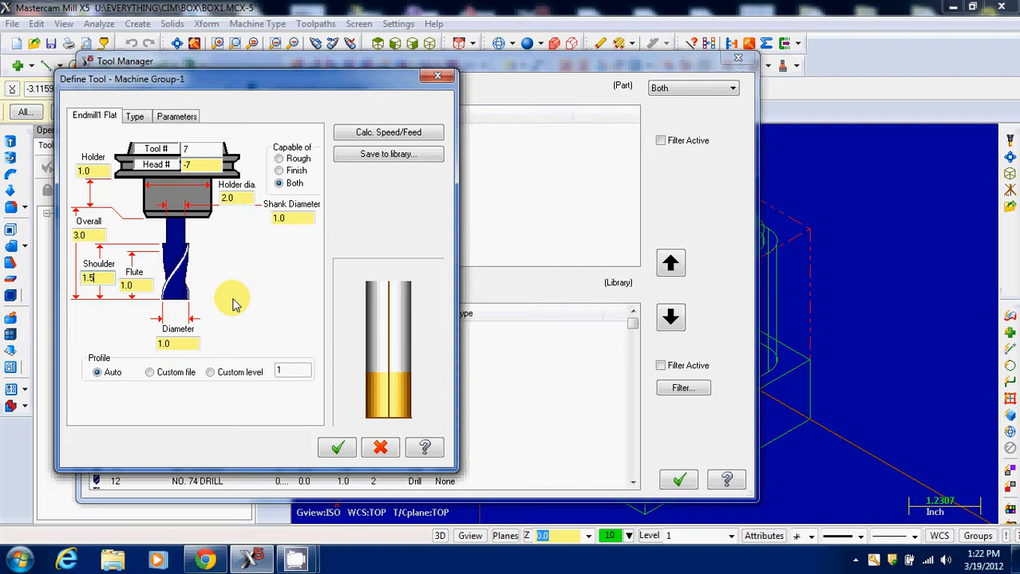
{"action": "left_click", "coordinate": [145, 284]}
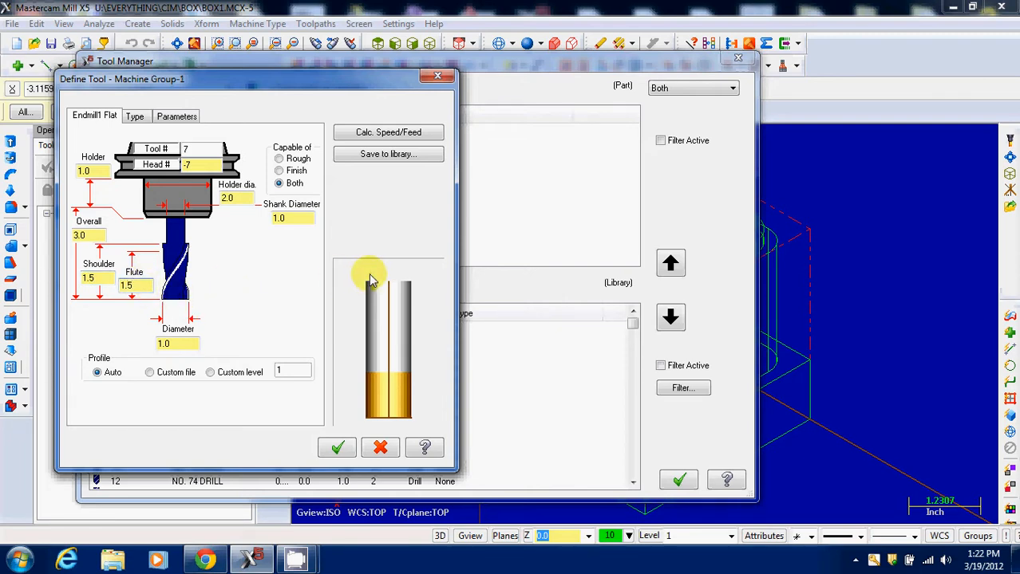
{"action": "double_click", "coordinate": [167, 346]}
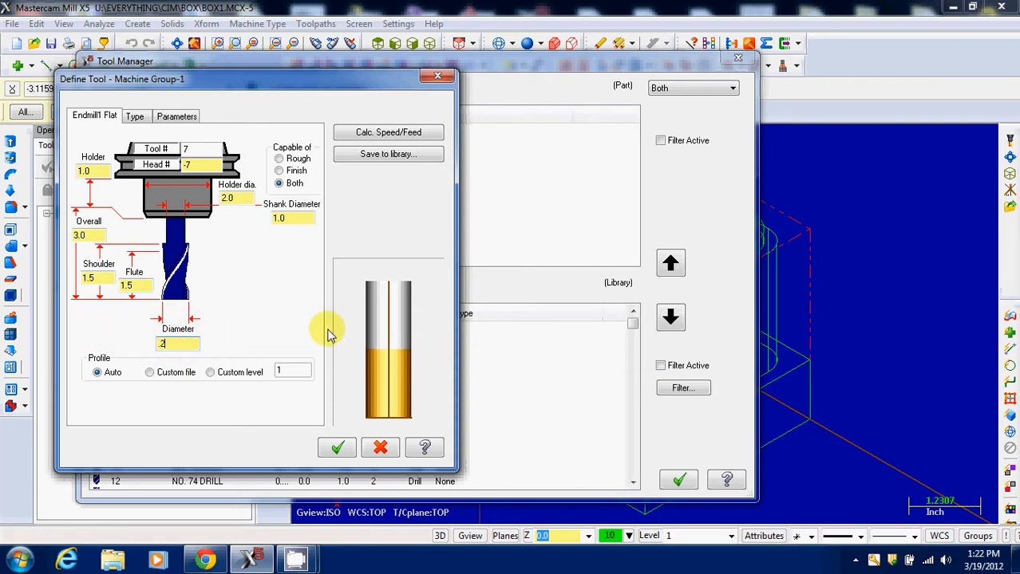
{"action": "key", "text": "Tab"}
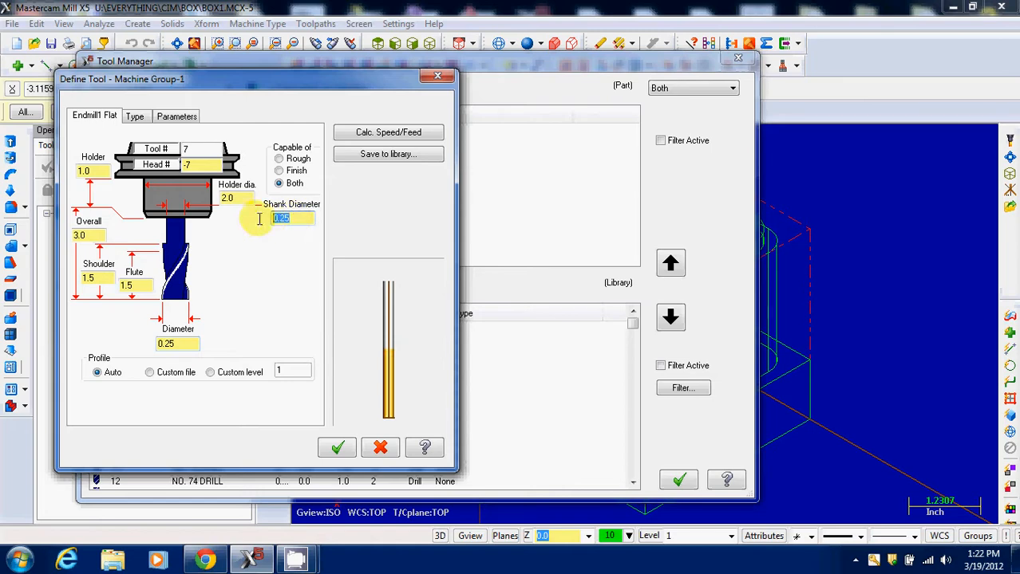
{"action": "left_click", "coordinate": [335, 449]}
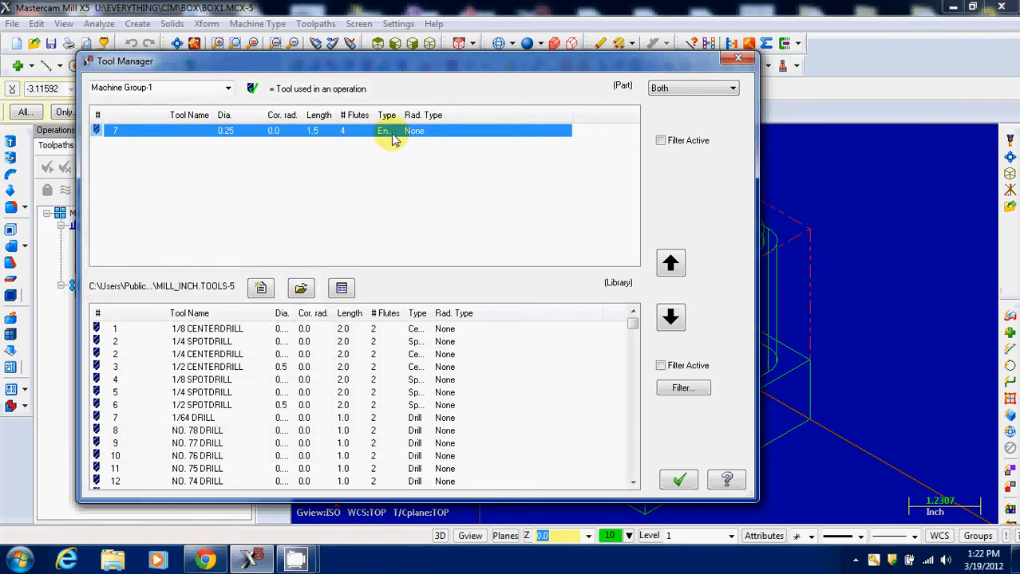
{"action": "left_click", "coordinate": [678, 479]}
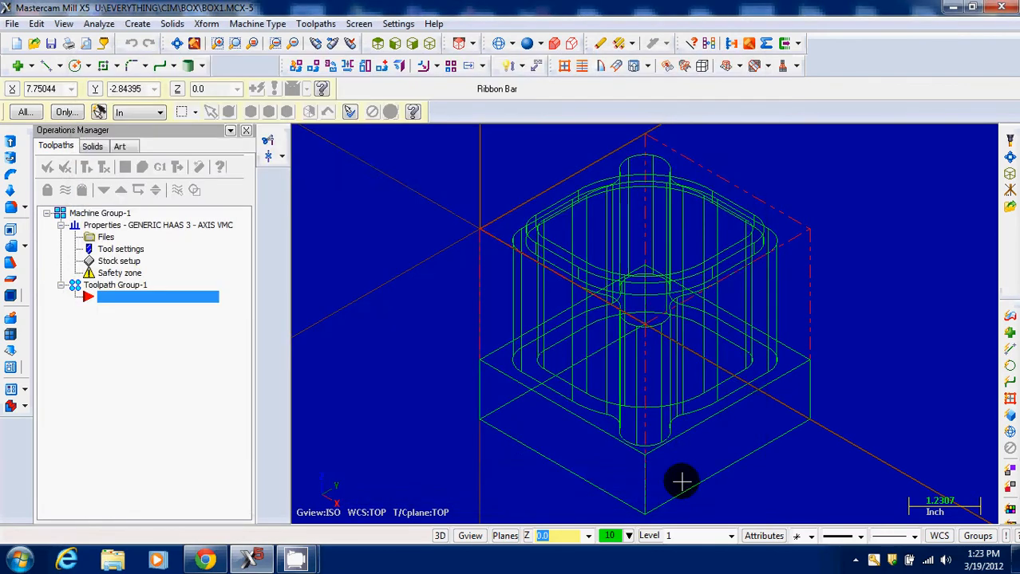
Generate FBM Mill toolpaths using the tools in the MCX file, with Create as needed turned off and the NC name BOX1.
{"action": "left_click", "coordinate": [317, 24]}
{"action": "left_click", "coordinate": [324, 61]}
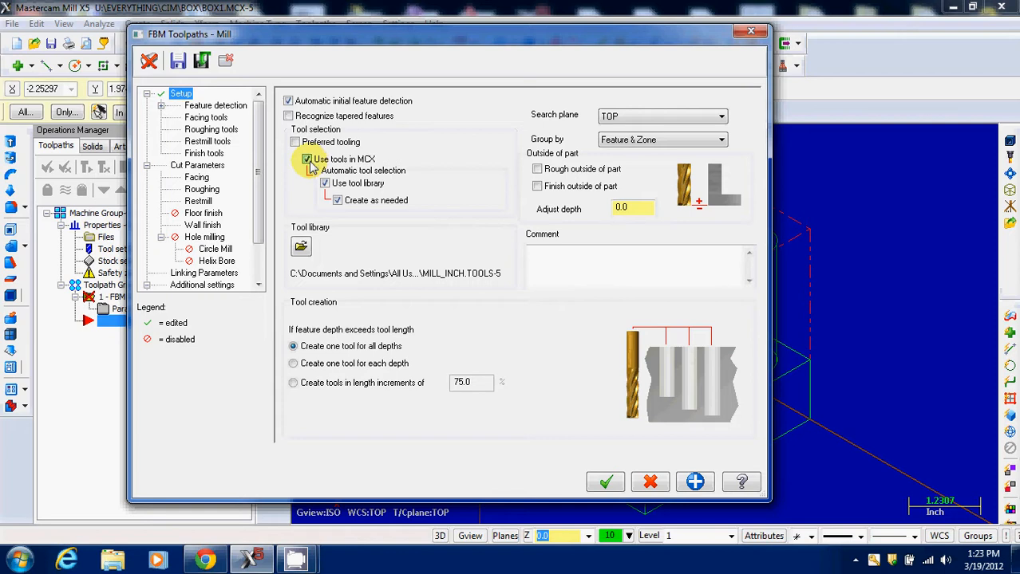
{"action": "left_click", "coordinate": [338, 201]}
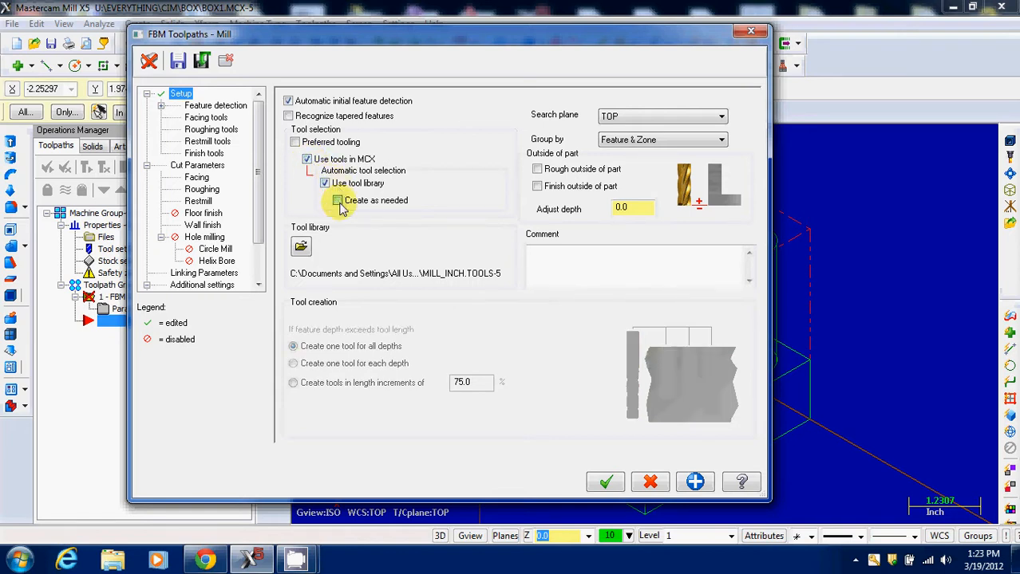
{"action": "left_click", "coordinate": [605, 482]}
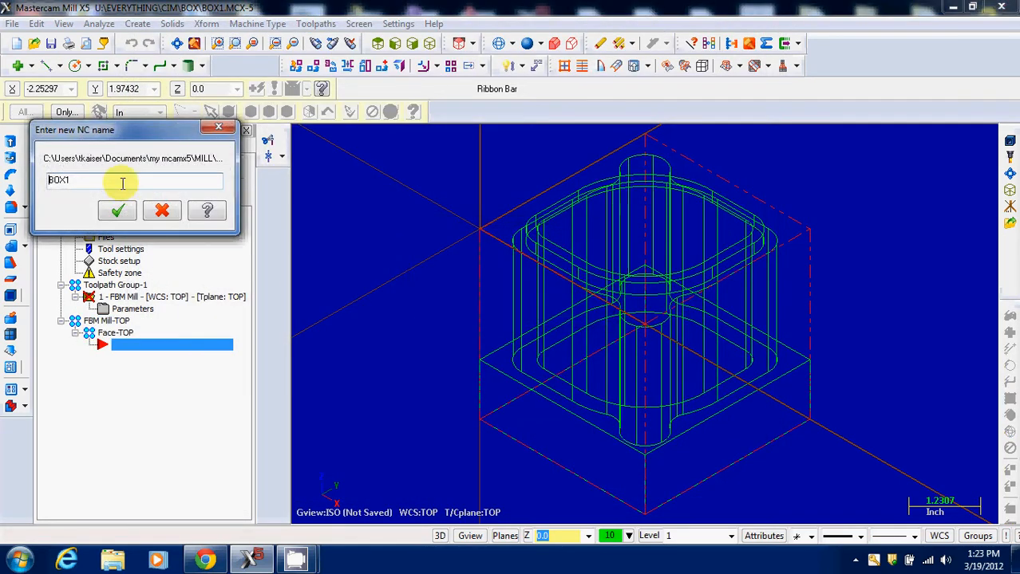
{"action": "left_click", "coordinate": [118, 212]}
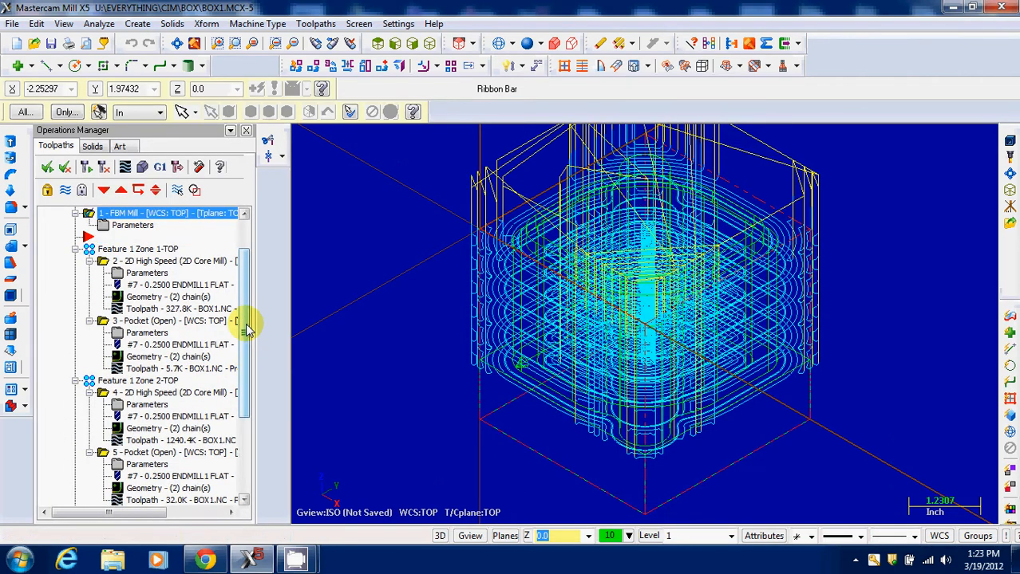
Review the generated operations and run the full Verify machining simulation on the stock, closing it when finished.
{"action": "left_click_drag", "start_coordinate": [244, 327], "coordinate": [248, 404]}
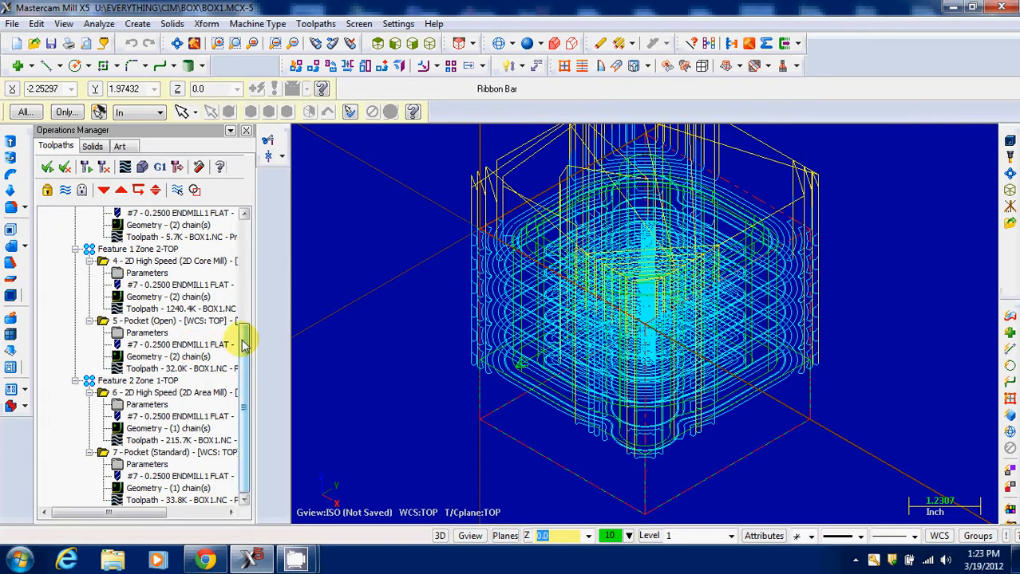
{"action": "left_click_drag", "start_coordinate": [244, 347], "coordinate": [244, 232]}
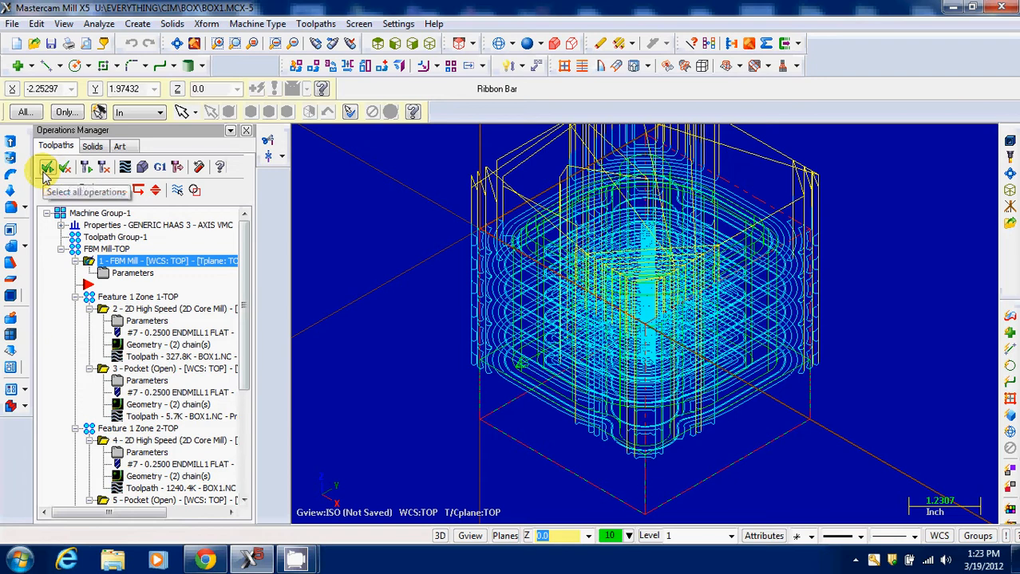
{"action": "left_click", "coordinate": [142, 168]}
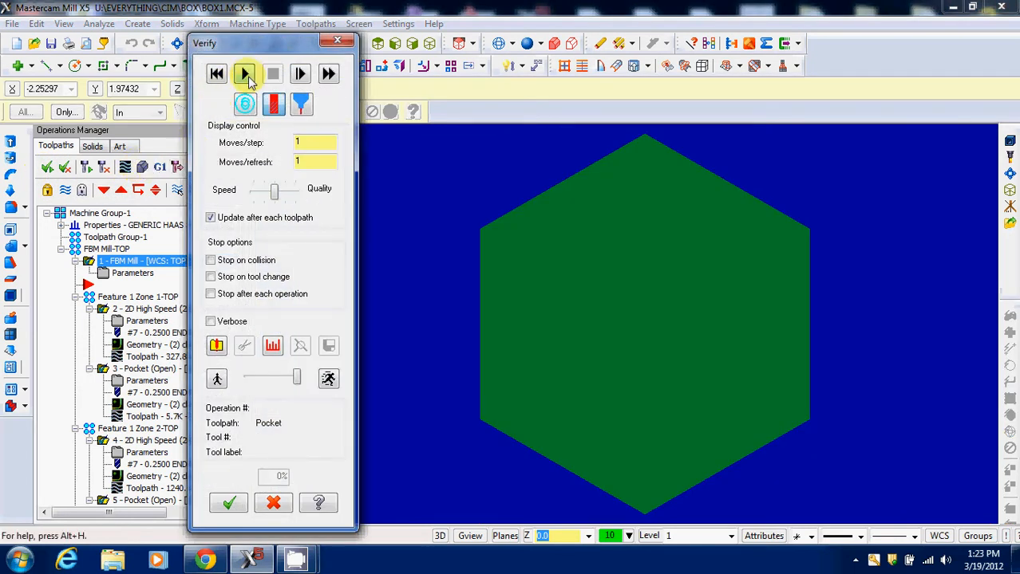
{"action": "left_click", "coordinate": [244, 74]}
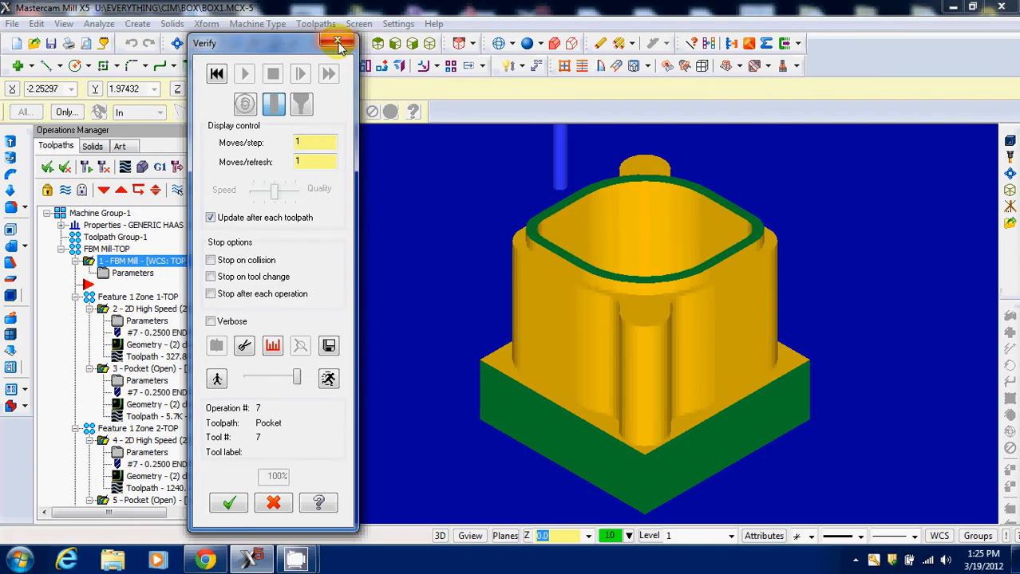
{"action": "left_click", "coordinate": [337, 42]}
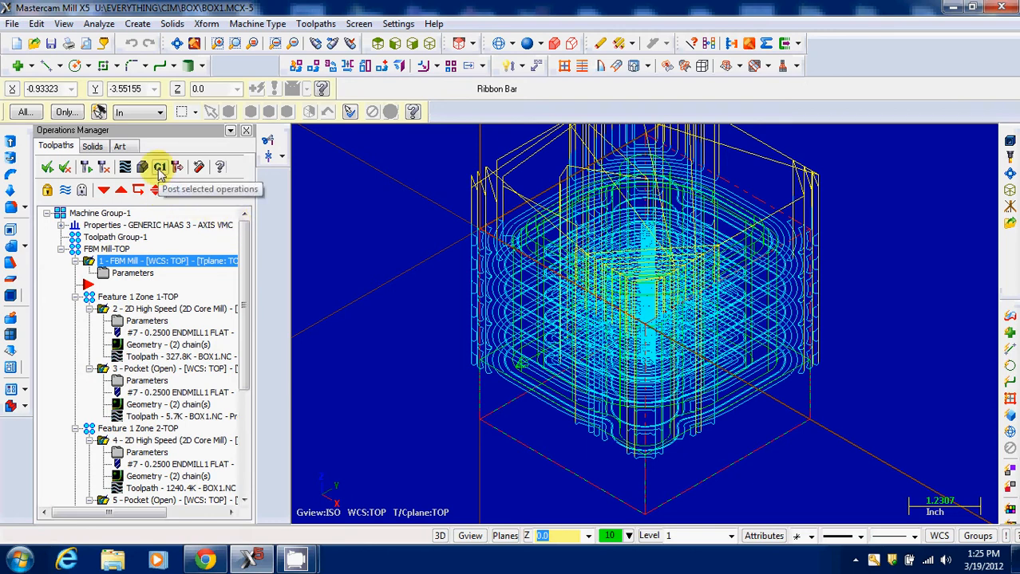
Post the operations, overwriting the NC and NCI files, review the start of the BOX1.NC code, and return to Mastercam Mill.
{"action": "left_click", "coordinate": [160, 168]}
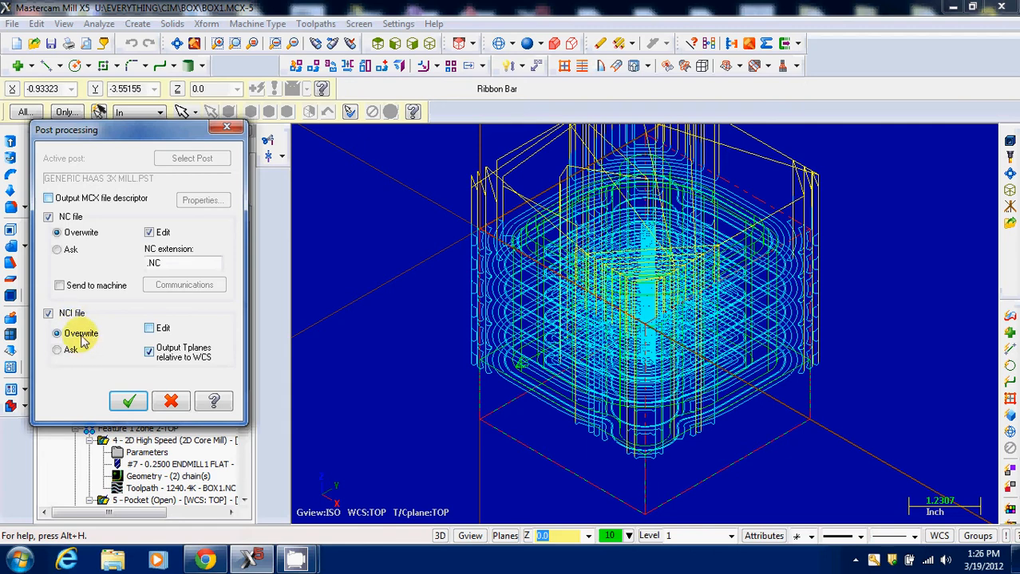
{"action": "left_click", "coordinate": [128, 403]}
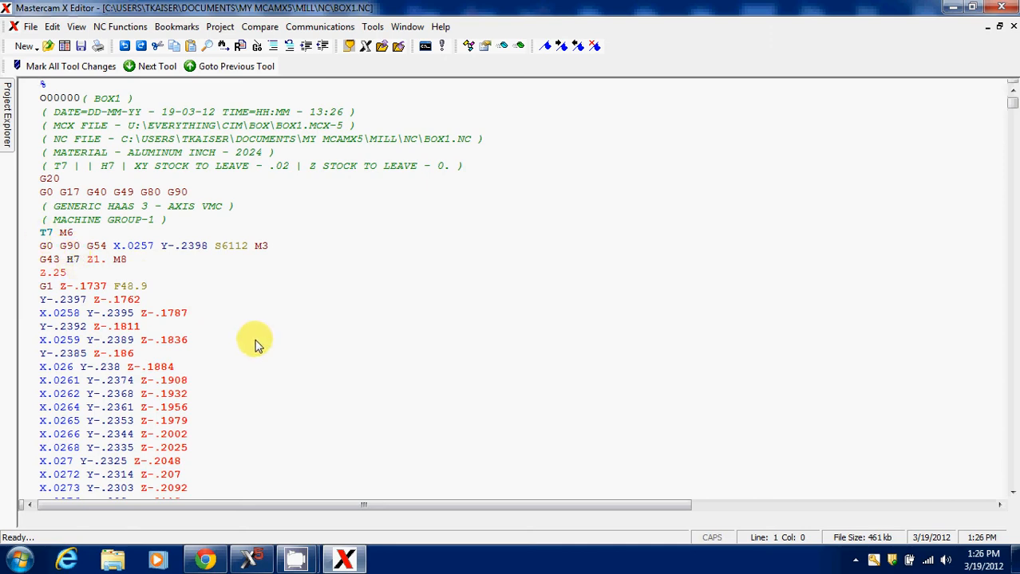
{"action": "scroll", "coordinate": [230, 405], "scroll_direction": "down", "scroll_amount": 18}
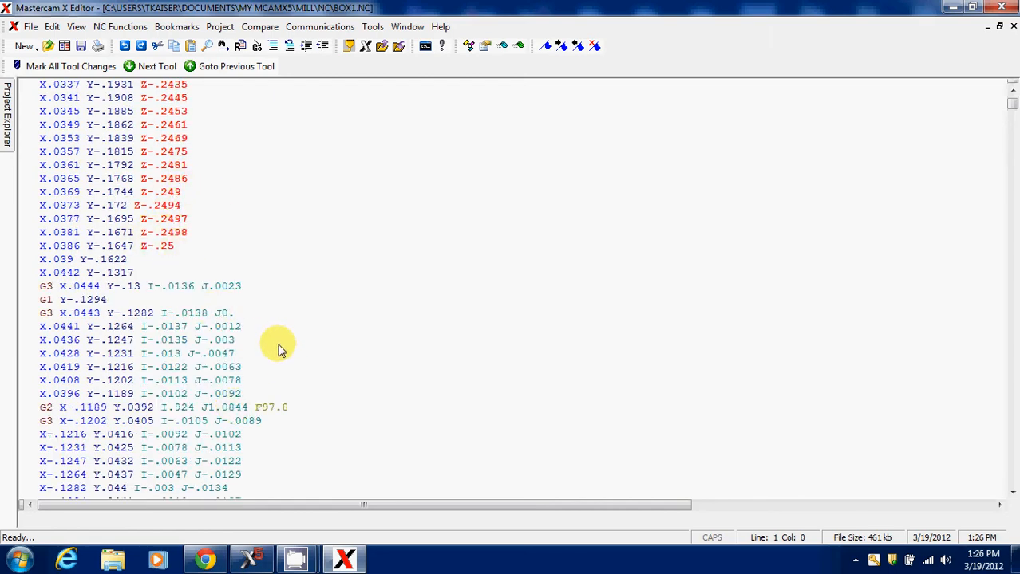
{"action": "scroll", "coordinate": [276, 347], "scroll_direction": "up", "scroll_amount": 18}
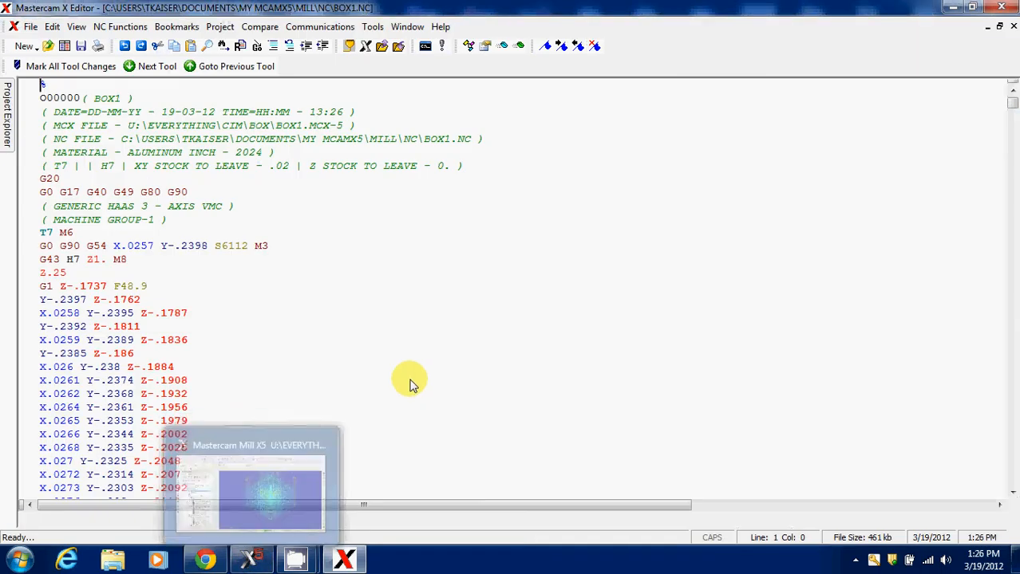
{"action": "left_click", "coordinate": [253, 556]}
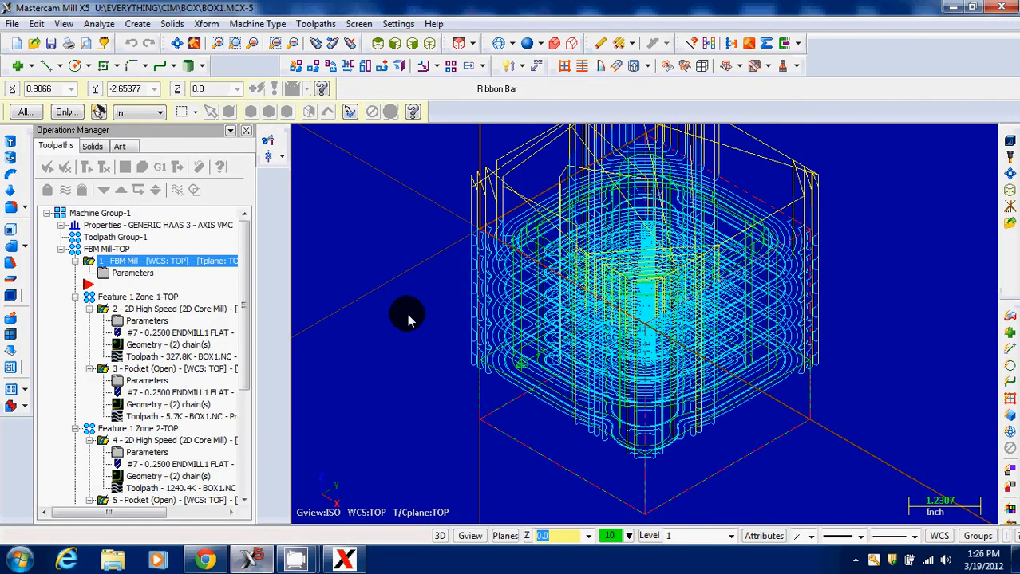